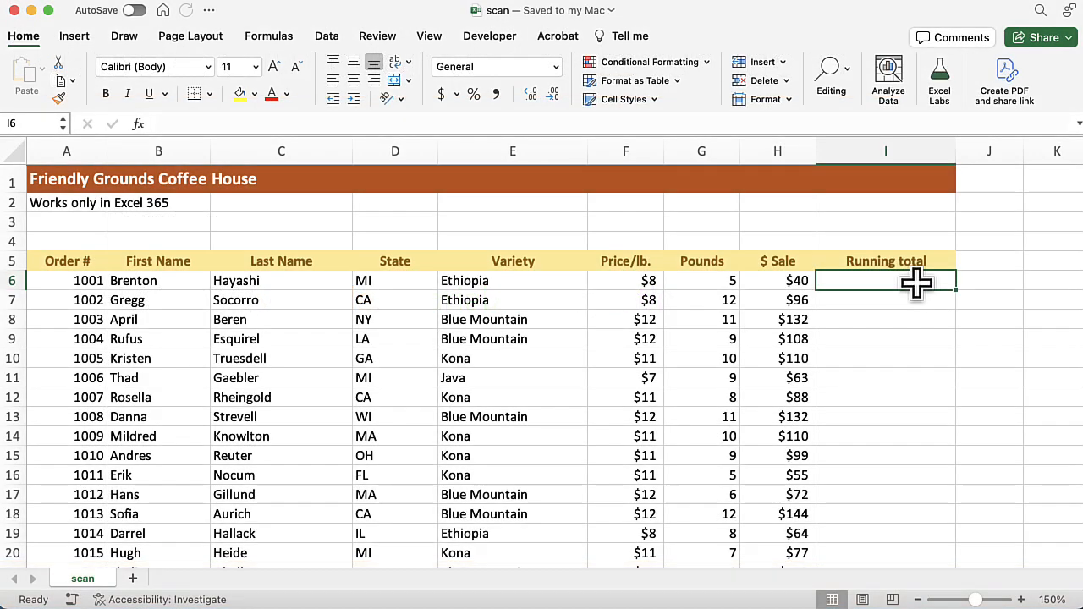
Step: Start a SCAN formula in cell I6 under Running total, with initial value 0 and the $ Sale range H6:H204 as its array
scroll(907, 355, "right", 5)
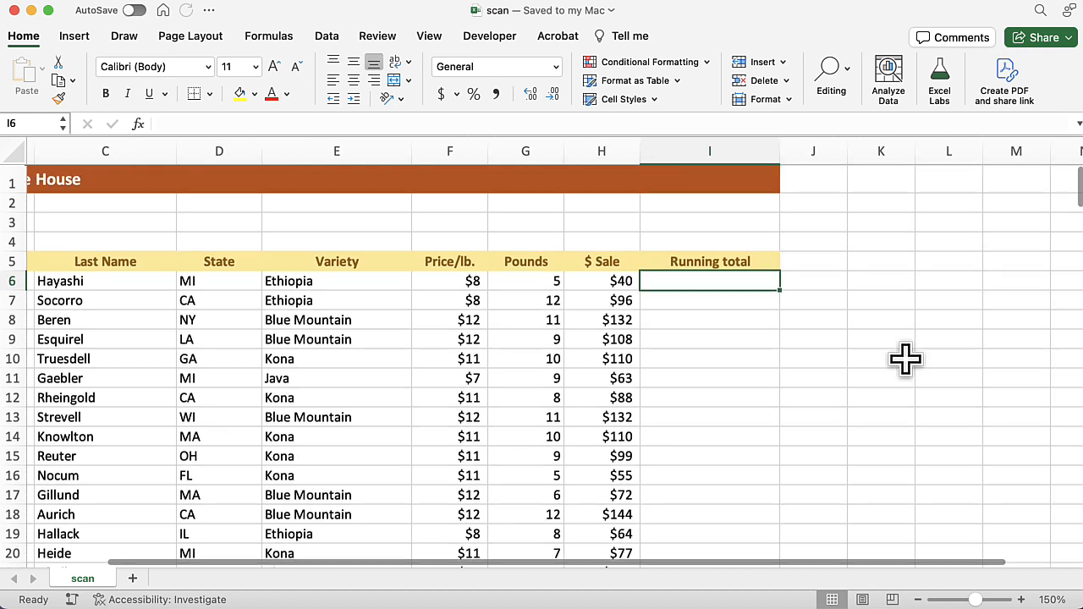
scroll(905, 359, "right", 2)
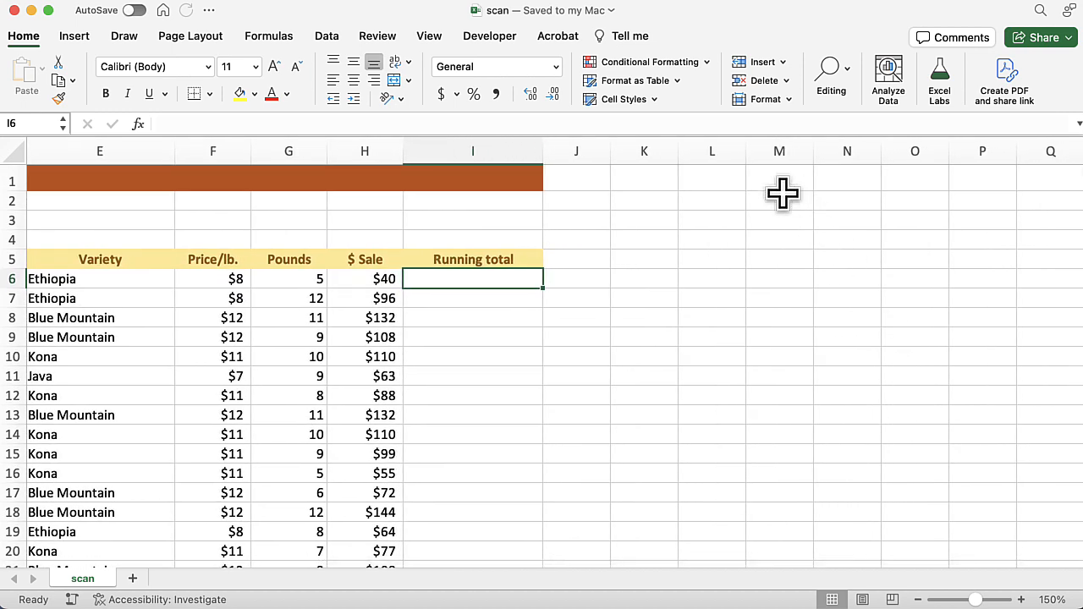
type("=sc")
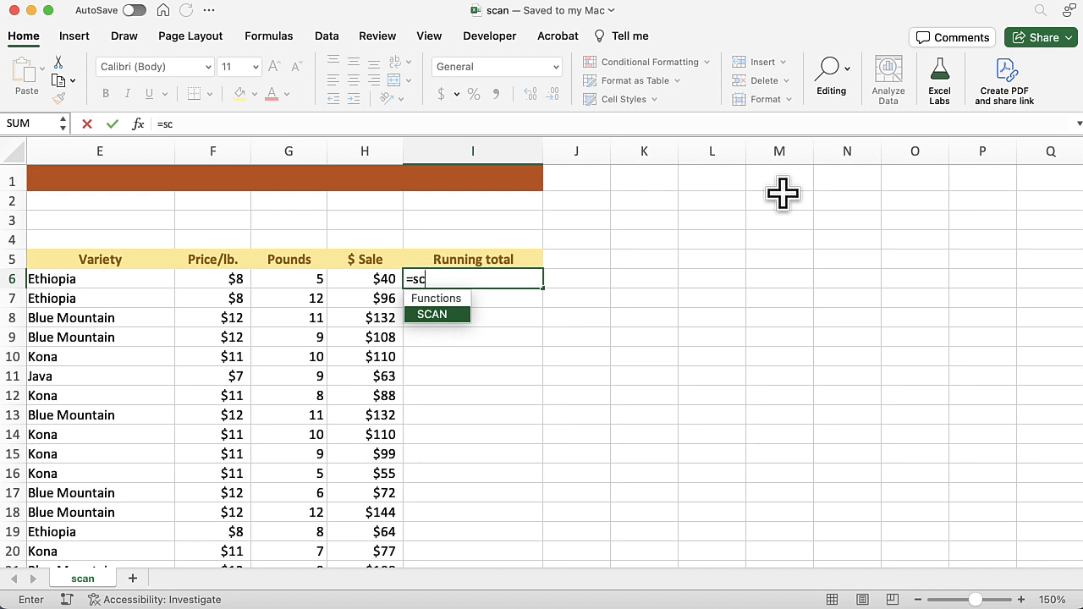
key("Tab")
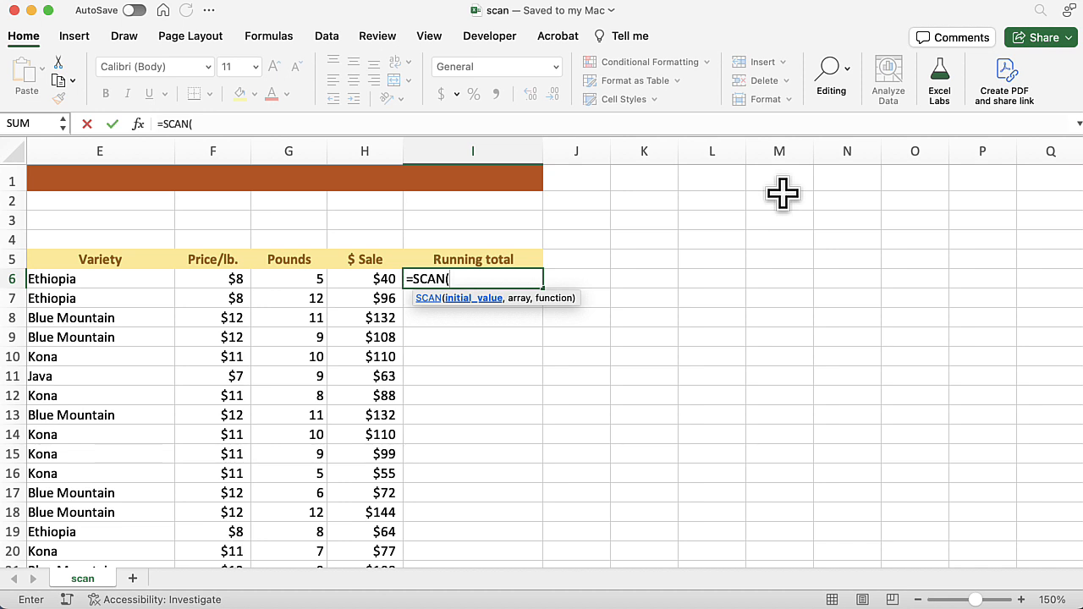
type("0,")
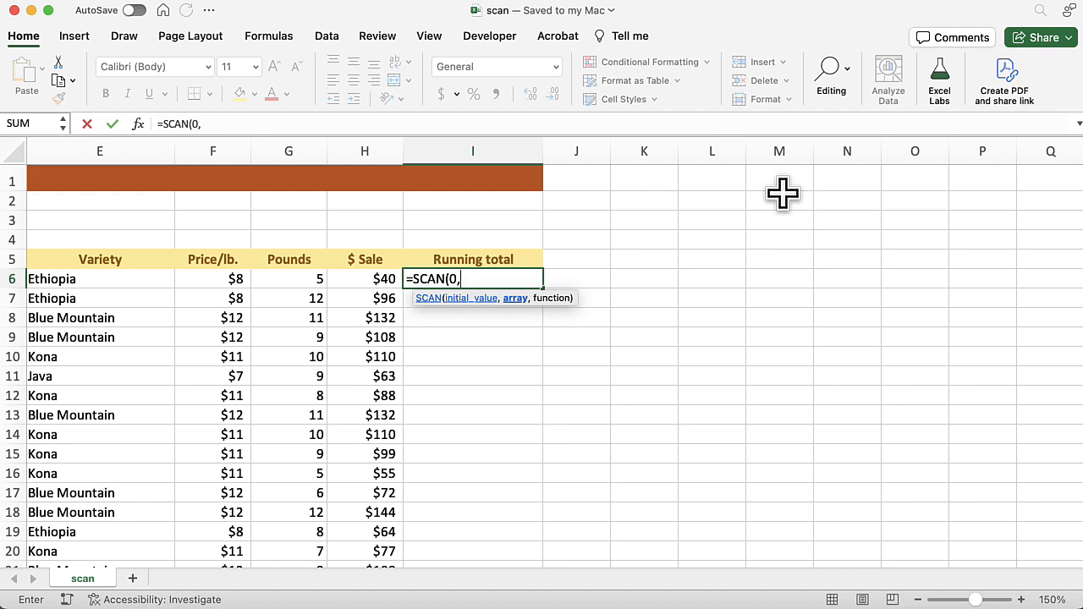
left_click(372, 278)
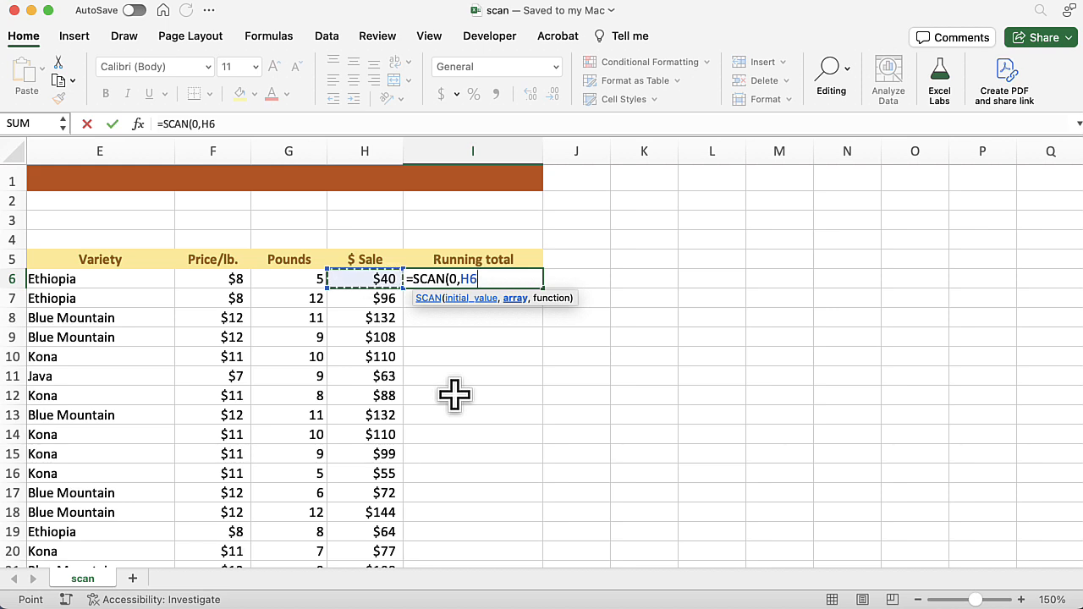
key("super+shift+Down")
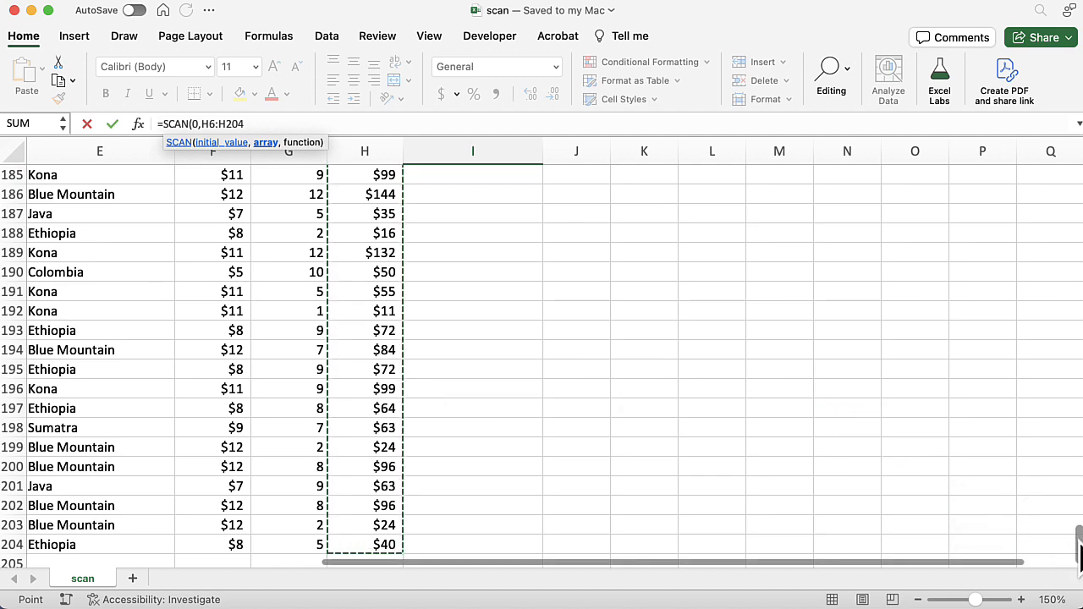
scroll(1075, 542, "up", 10)
left_click_drag(1078, 440, 1078, 182)
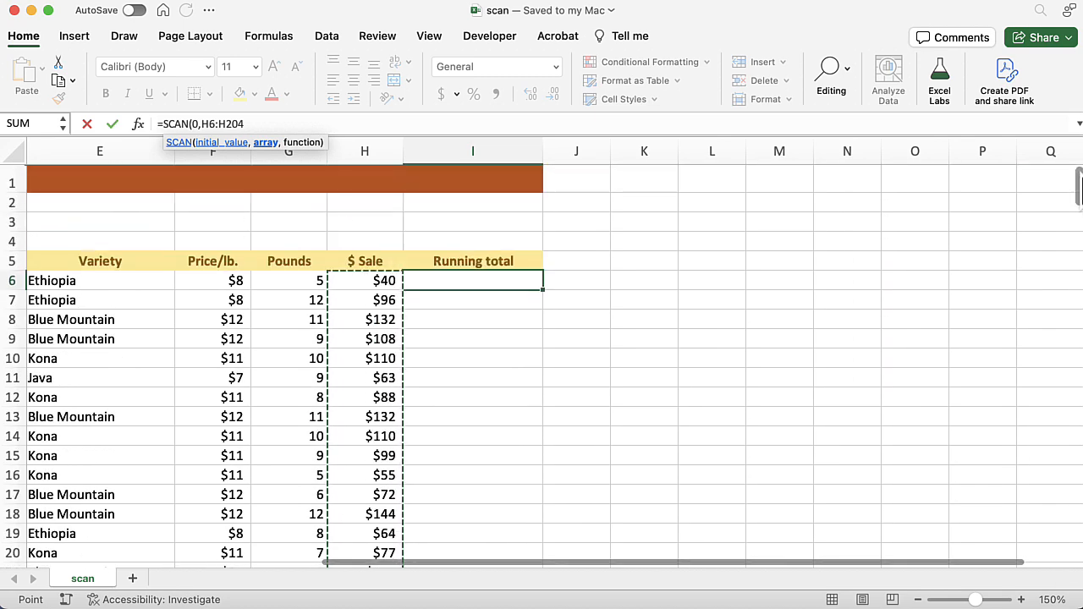
type(",")
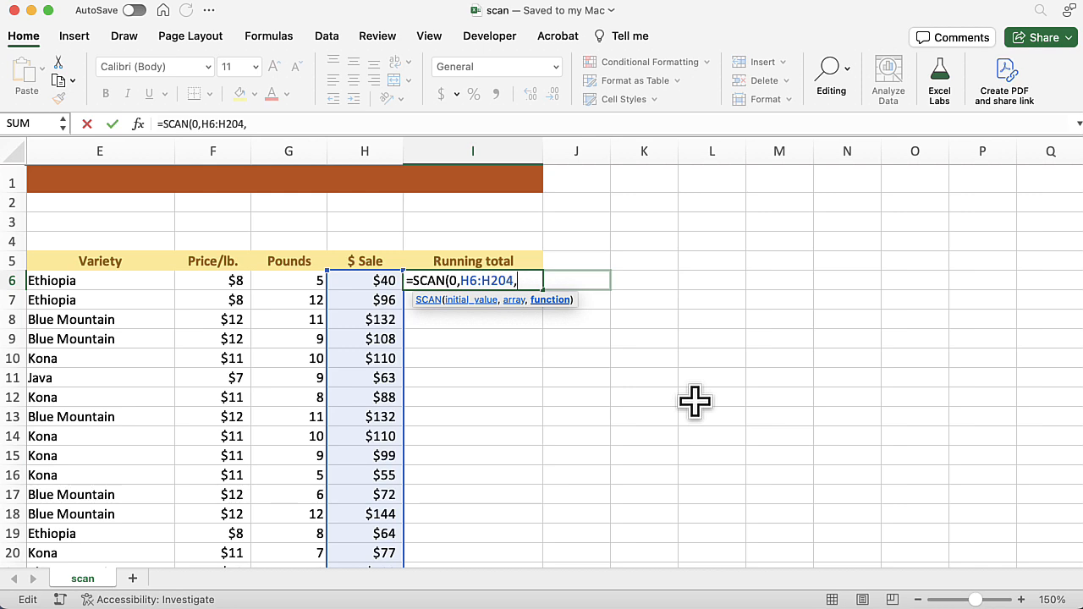
Step: Add a LAMBDA as the SCAN formula's function argument, with the parameters initialV and currentV
type("lam")
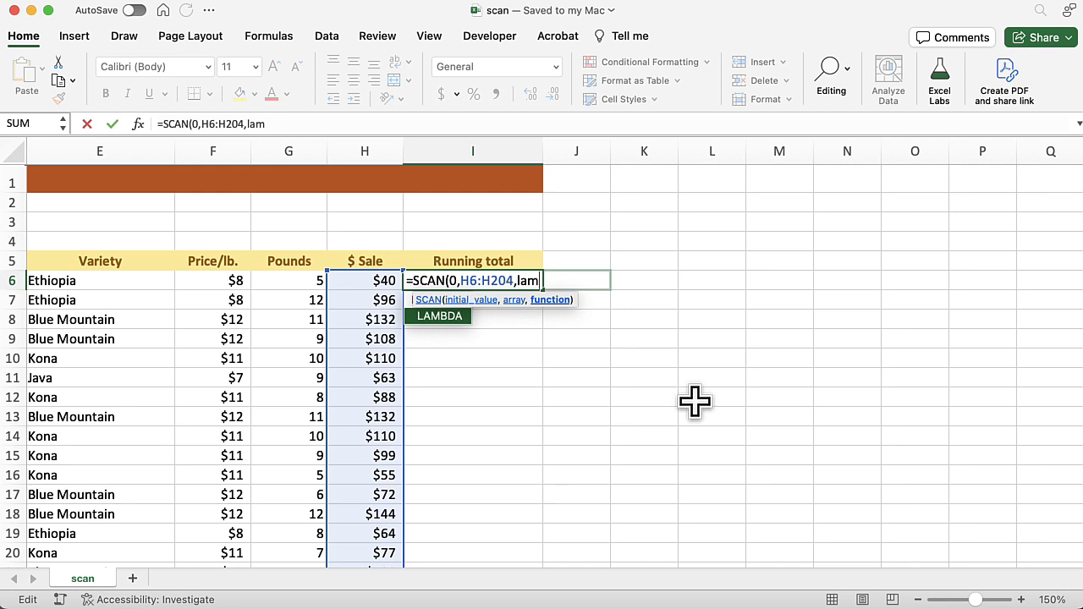
key("Tab")
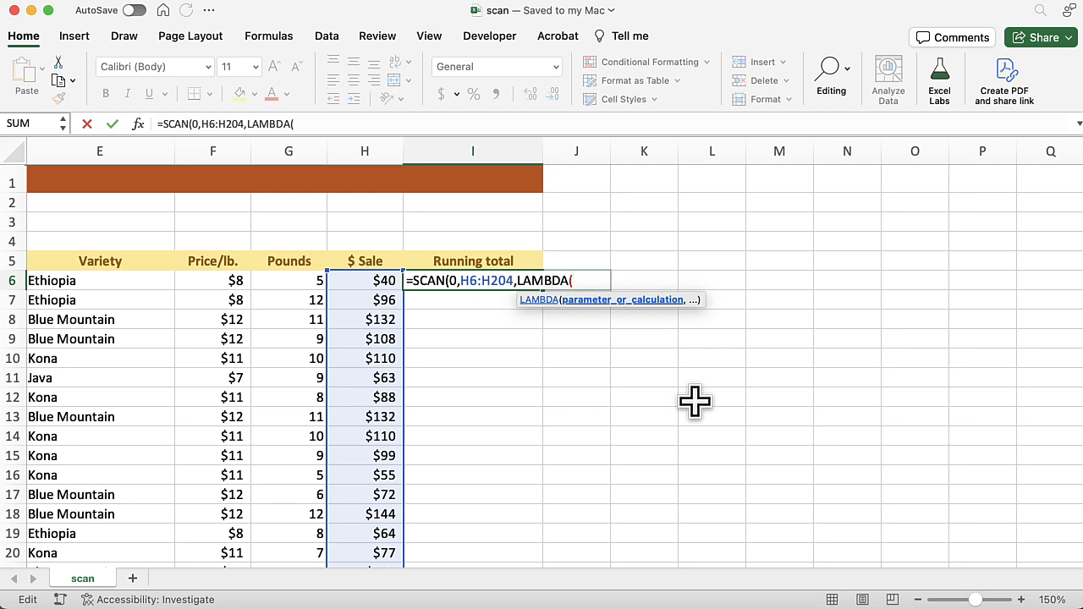
type("nitialV,")
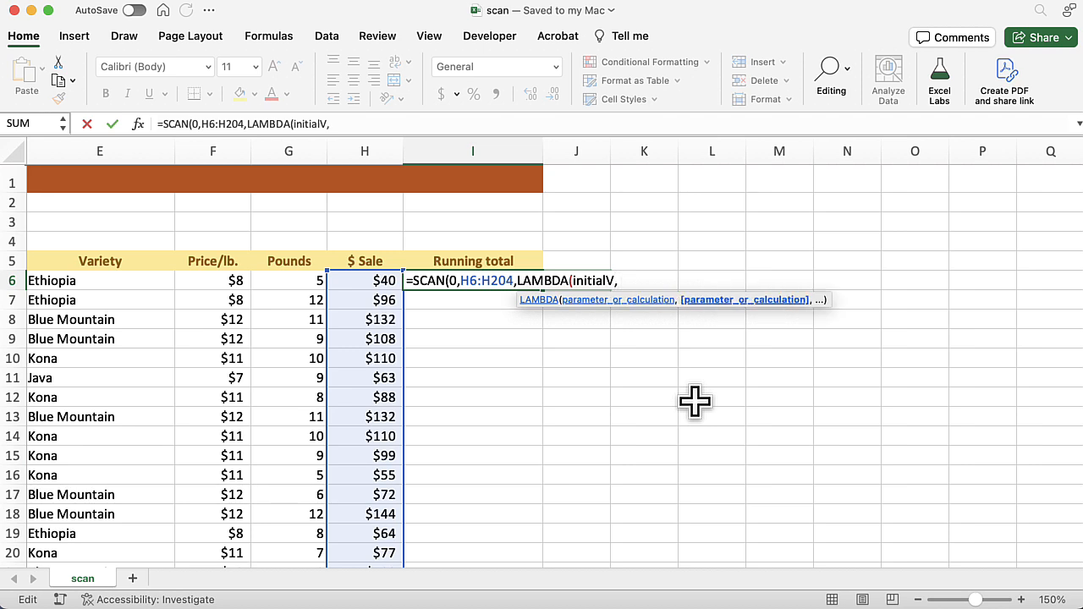
type(" currentV,")
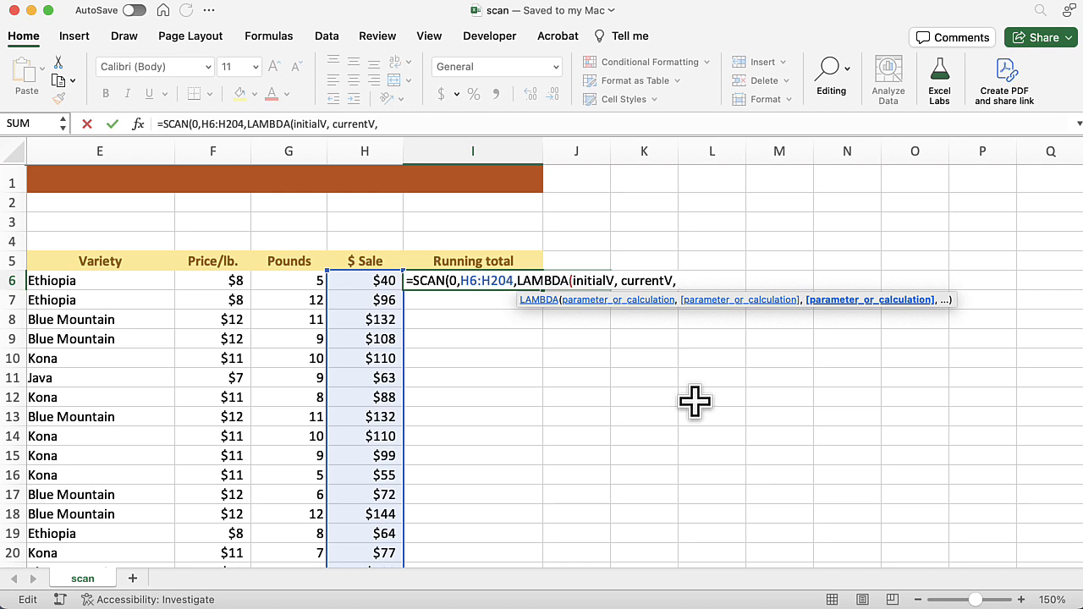
Step: Finish the LAMBDA with the calculation initialV+currentV, close both functions and enter the formula in I6
type("initi")
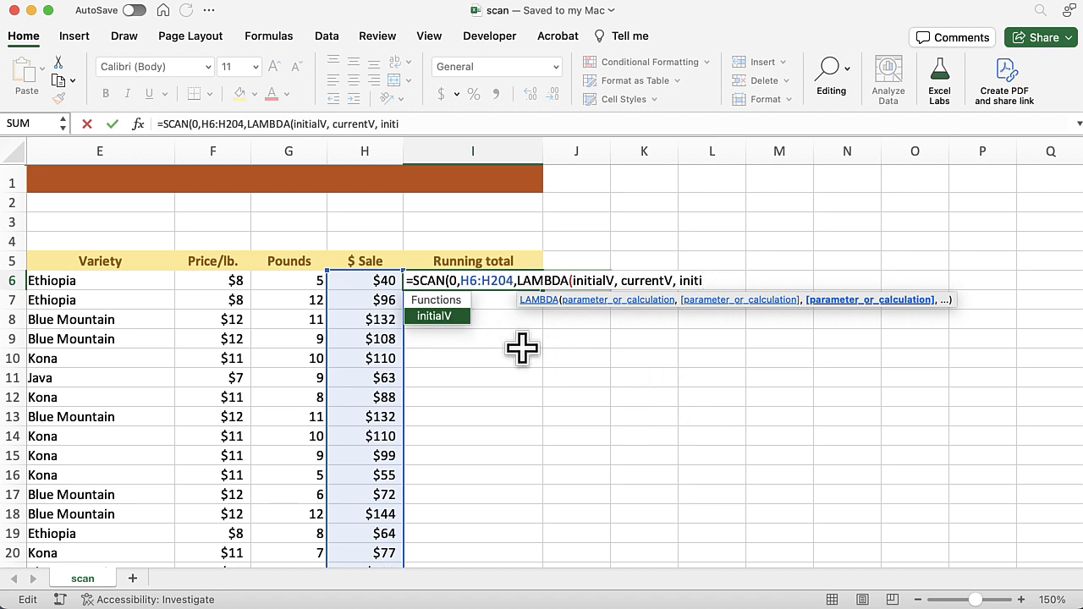
key("Tab")
type("+")
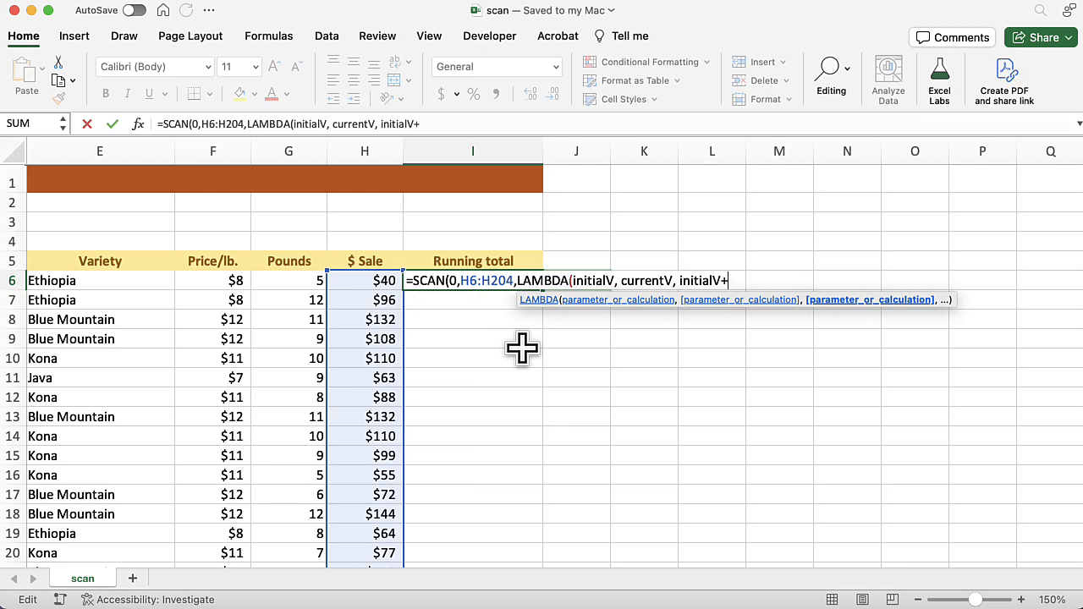
type("curr")
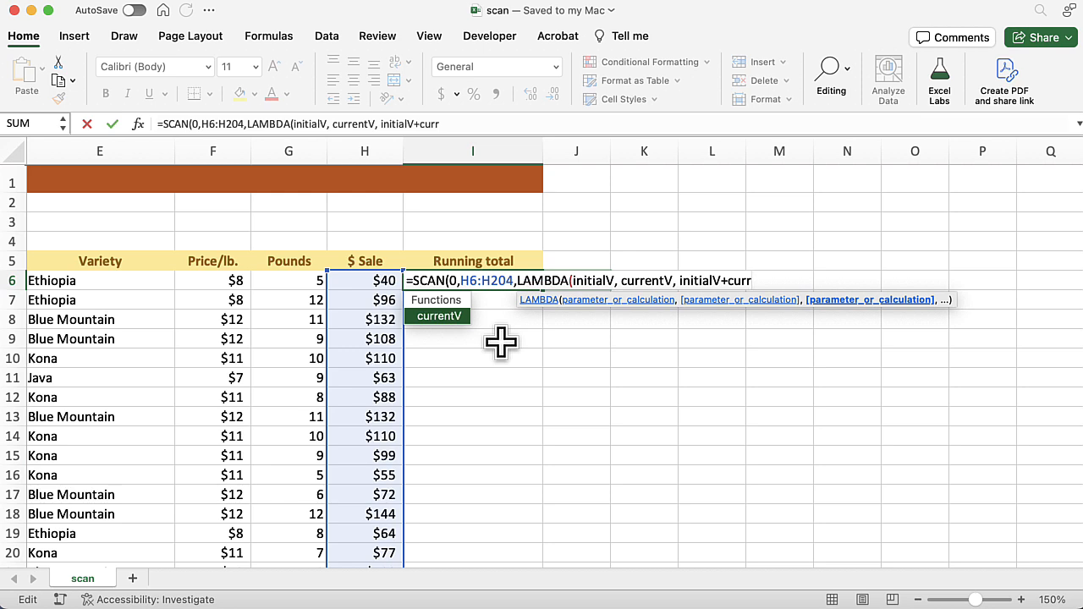
type("entV)")
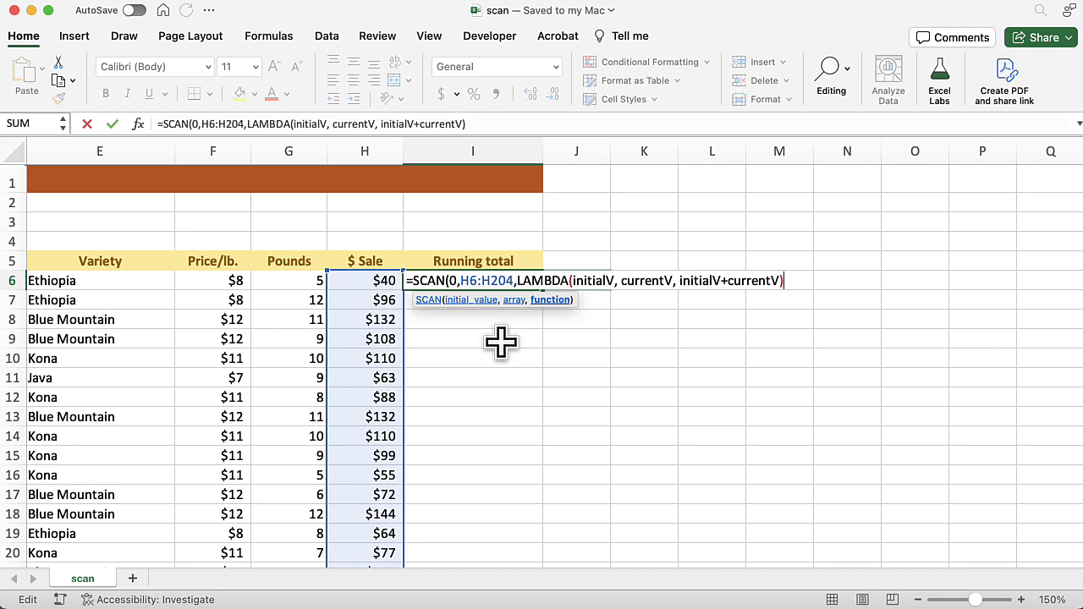
type(")")
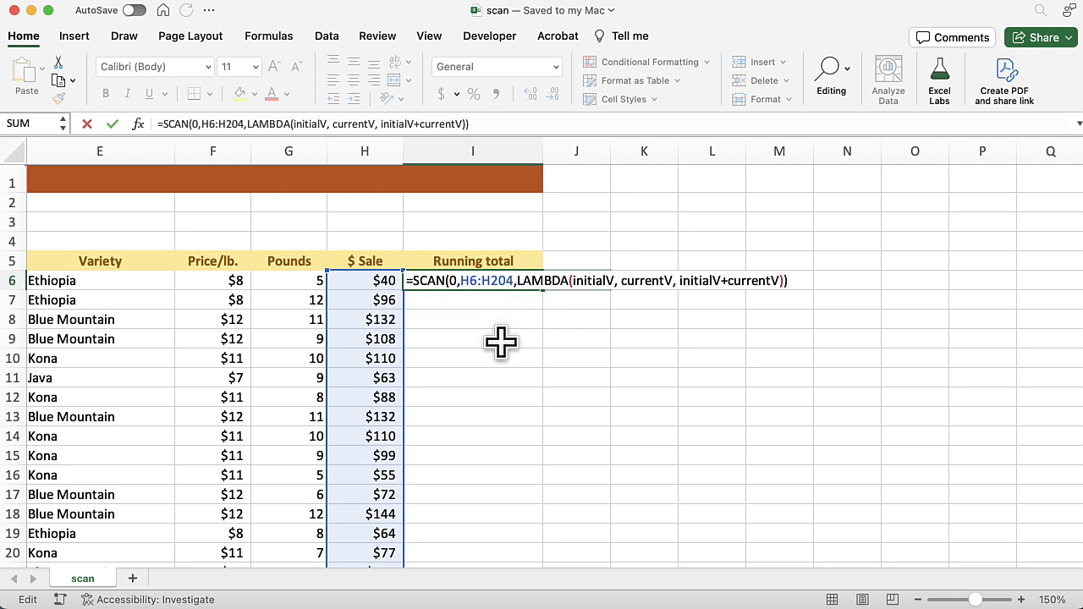
key("Return")
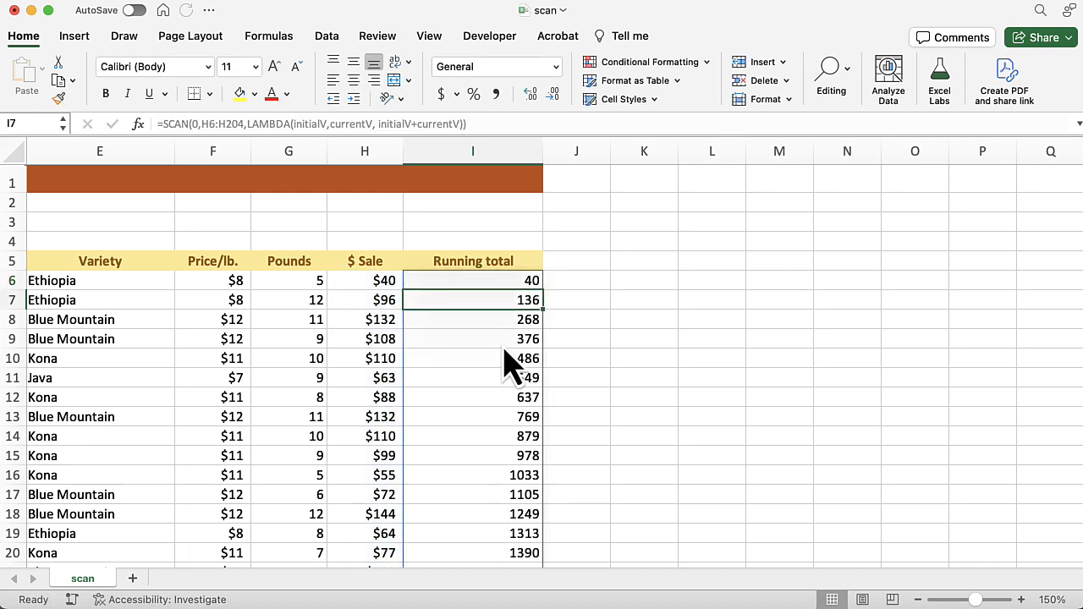
Step: Total the $ Sale column below the data in cell H206 using AutoSum over H6:H205
scroll(511, 360, "down", 3)
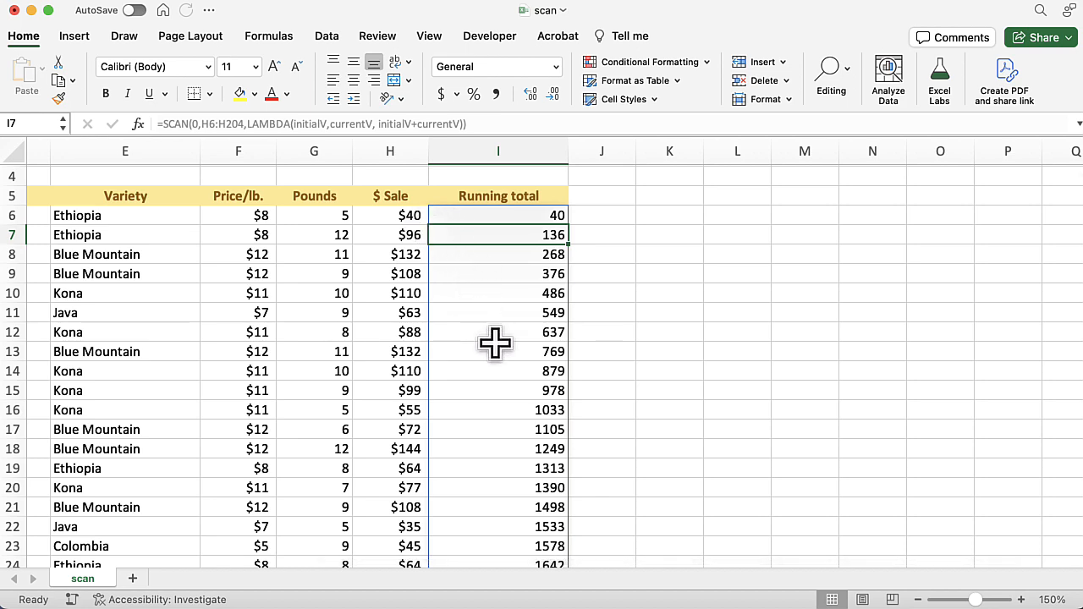
key("ctrl+Down")
scroll(494, 343, "down", 3)
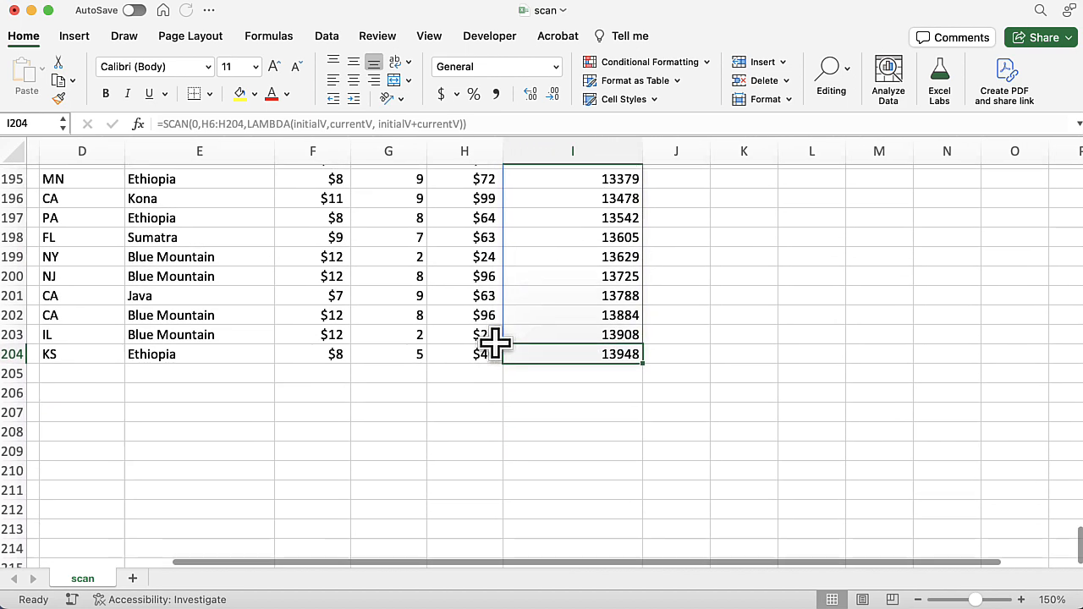
scroll(495, 343, "down", 2)
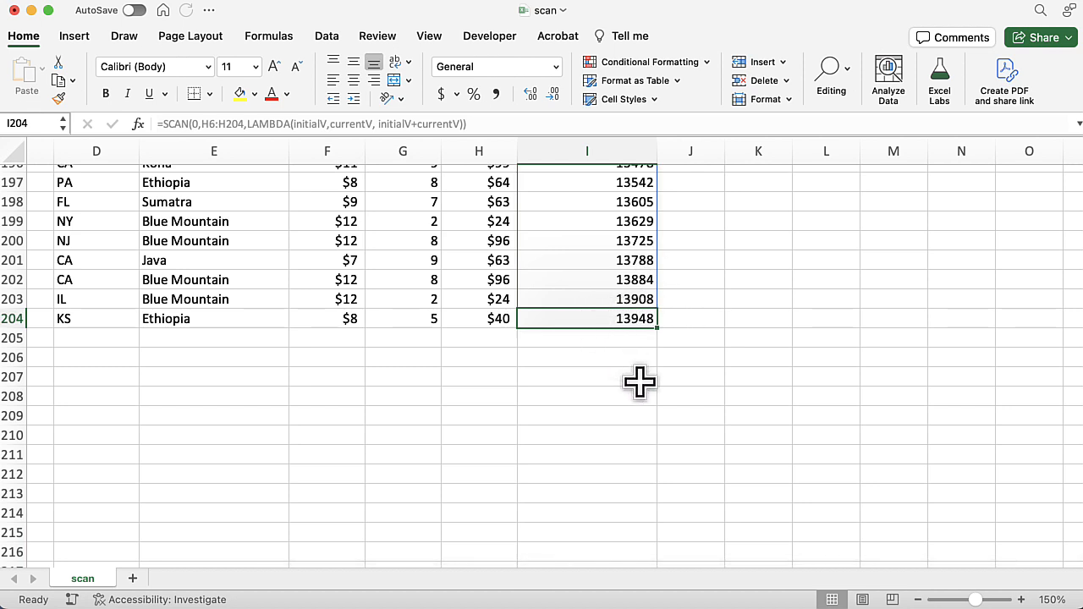
left_click(478, 357)
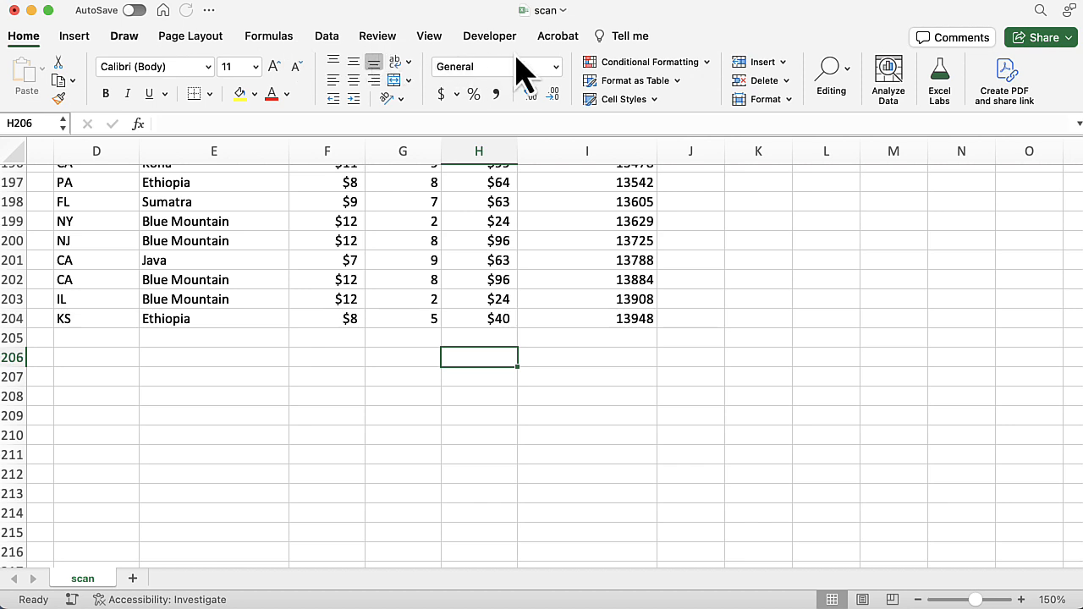
left_click(850, 81)
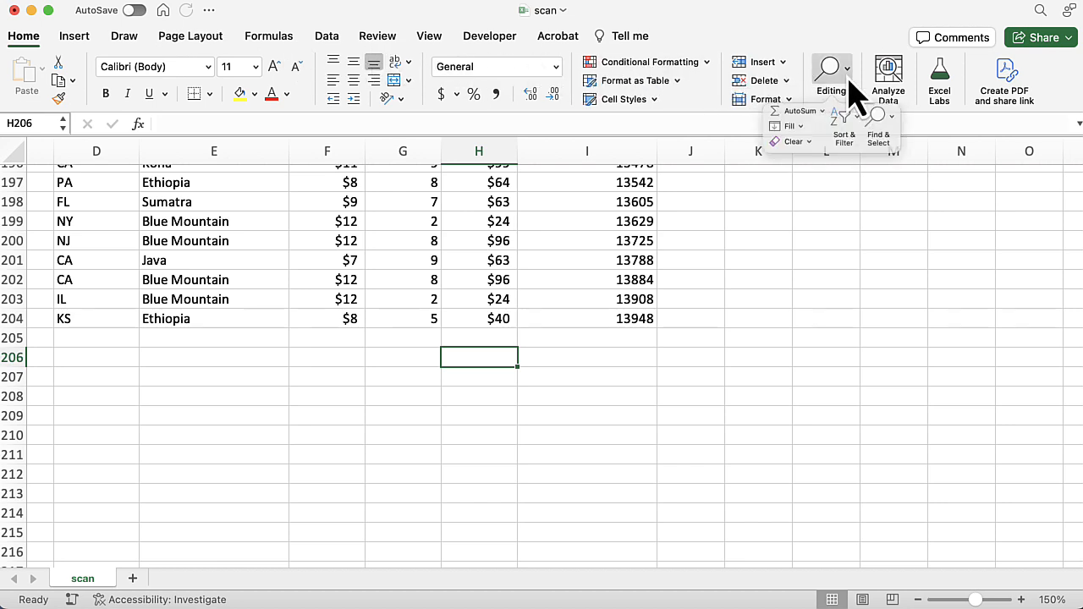
left_click(793, 115)
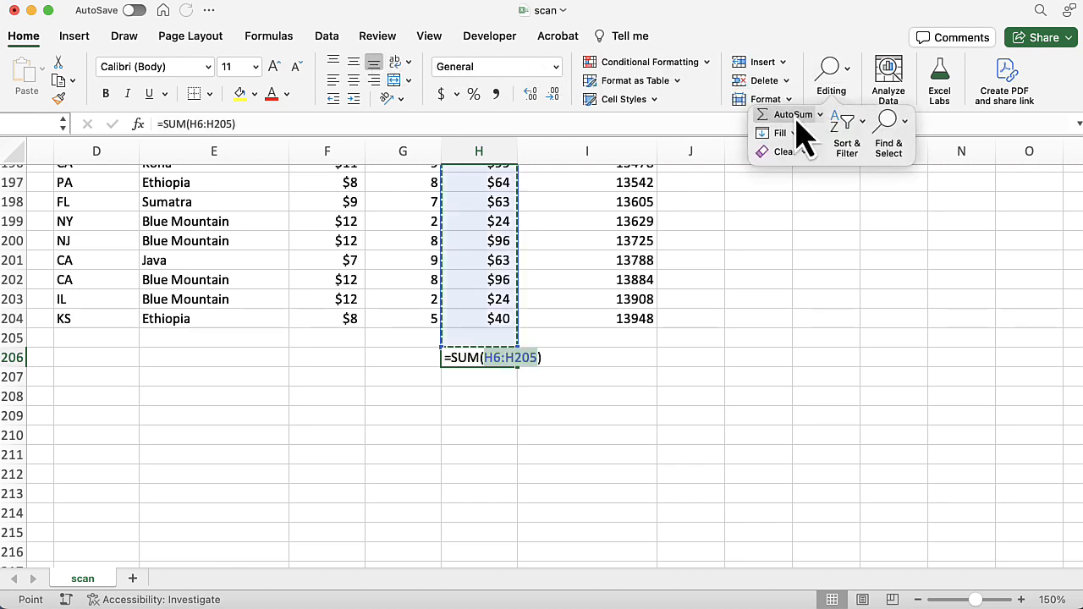
key("Return")
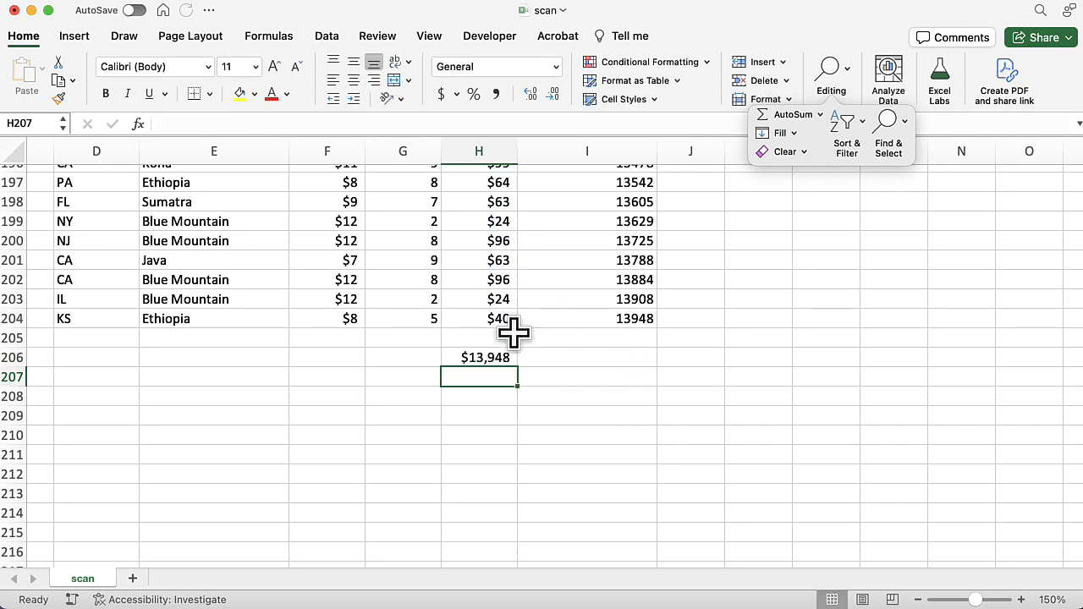
left_click(607, 402)
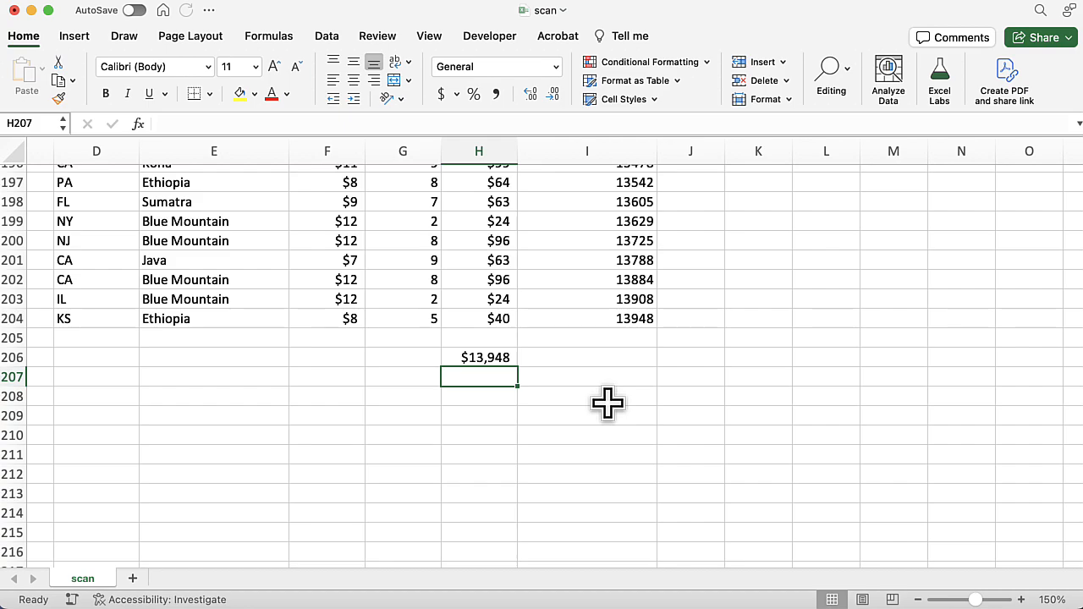